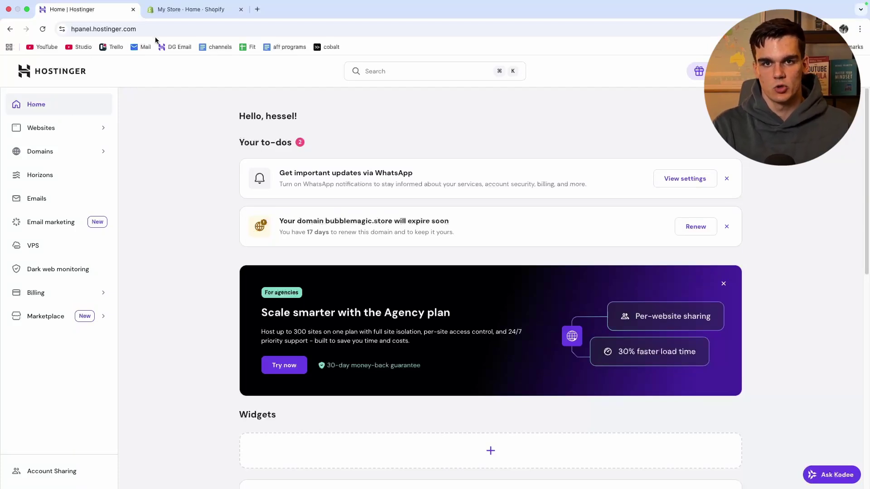
Step: Switch from the Hostinger dashboard to the Shopify store admin
click(159, 12)
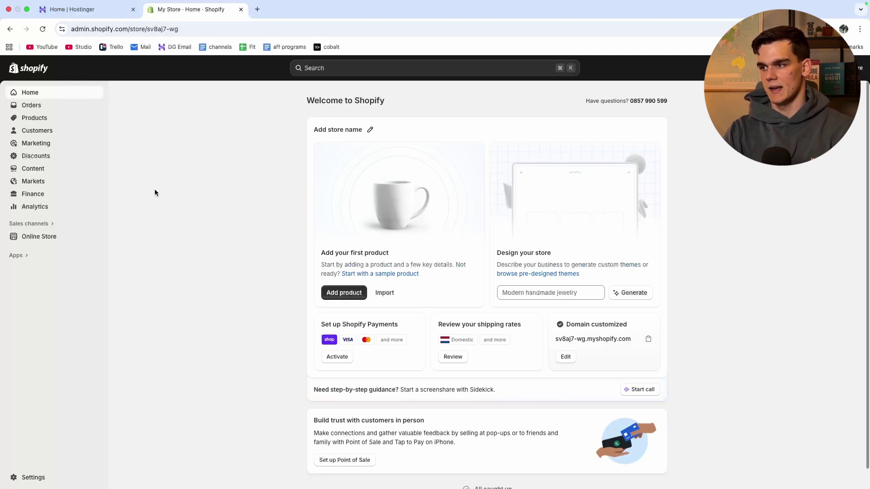
Step: Start connecting an existing domain from the store's Domains settings
click(29, 478)
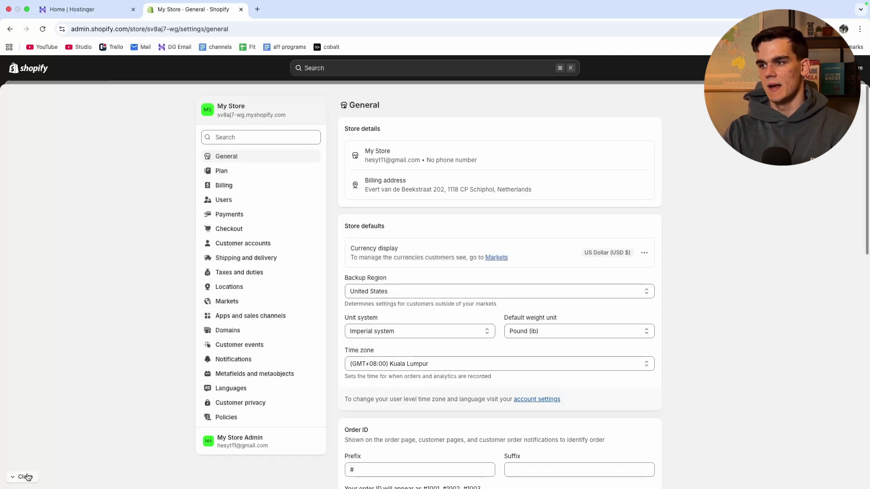
click(229, 334)
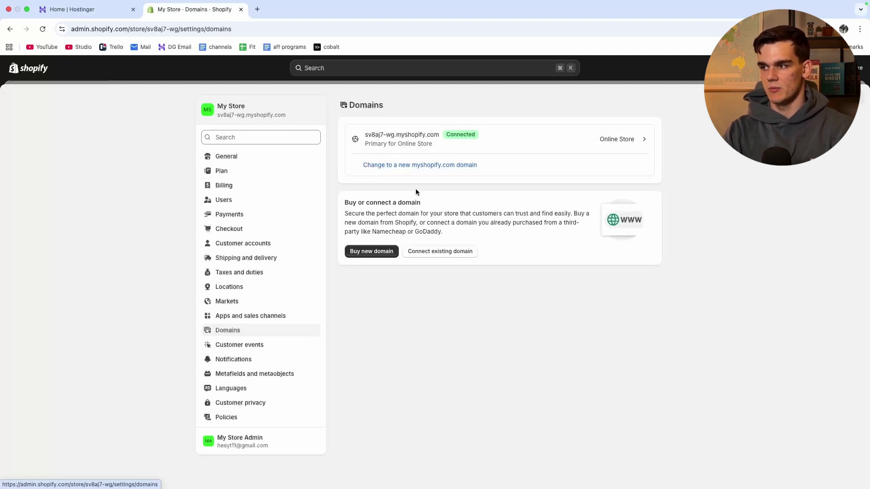
click(445, 253)
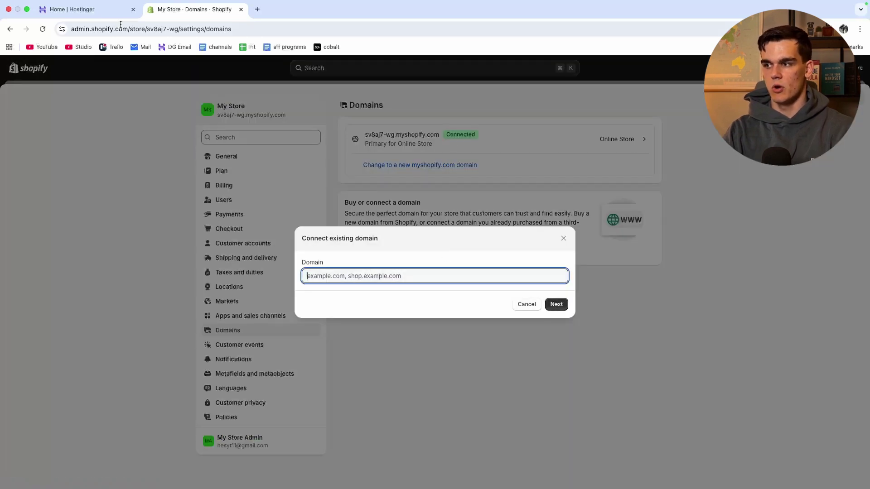
Step: Select the bubblemagic.store name in Hostinger's Domain portfolio for copying
click(92, 10)
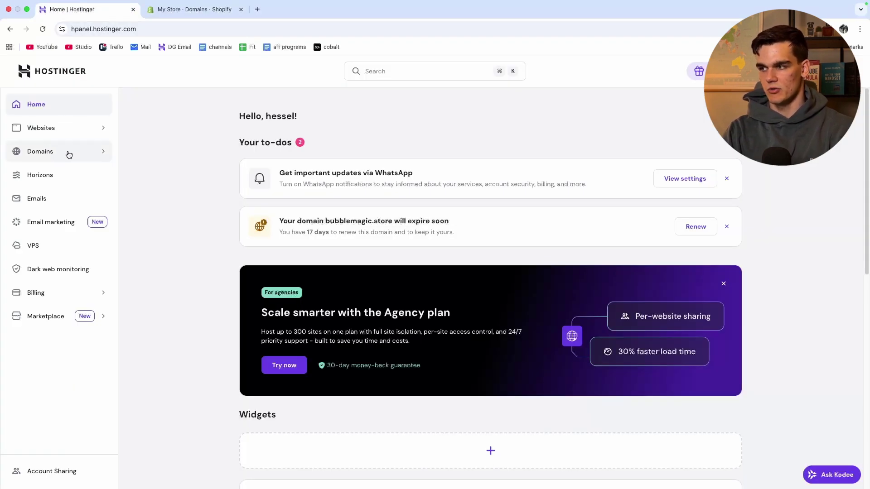
click(48, 160)
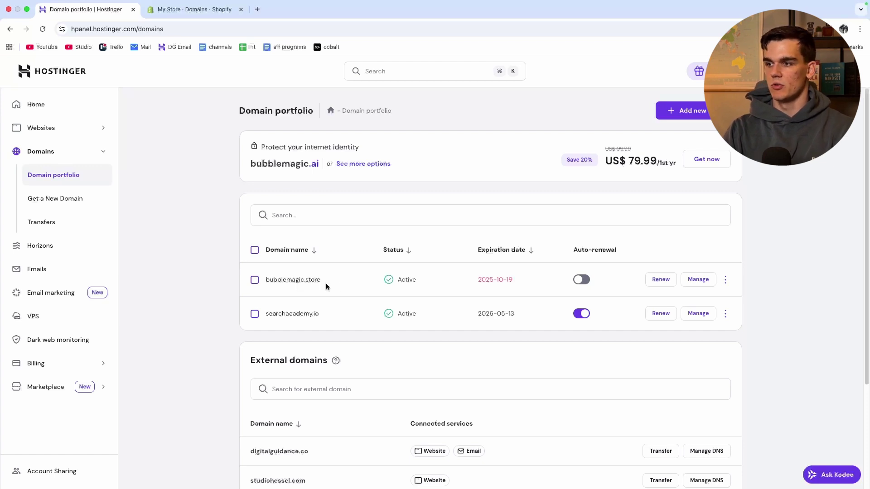
drag(317, 285, 267, 284)
key(super+c)
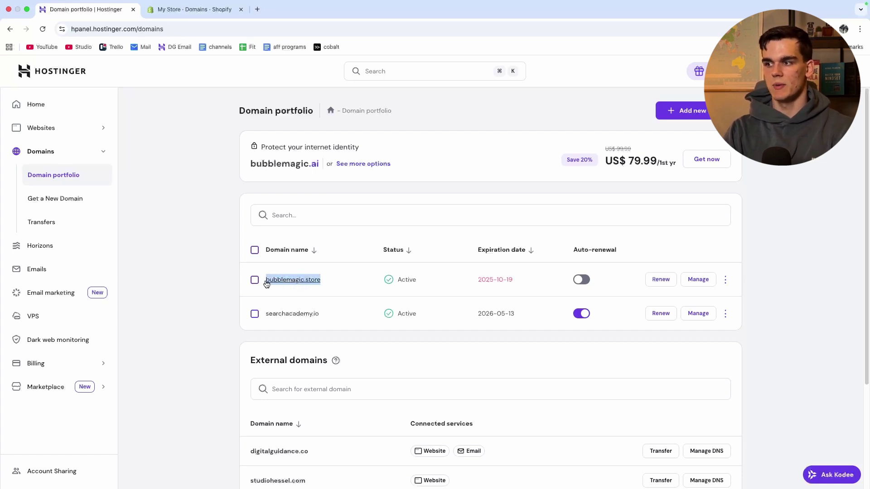
Step: Enter bubblemagic.store as the existing domain to connect in Shopify
click(195, 9)
key(super+v)
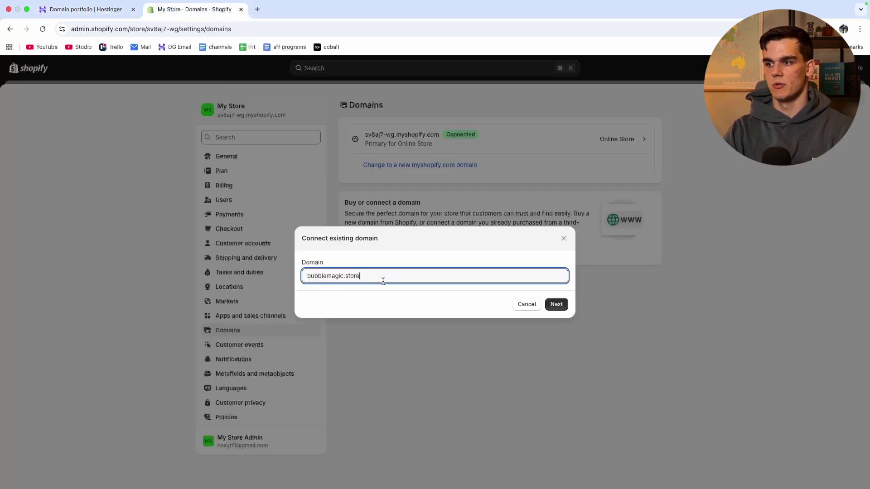
click(561, 306)
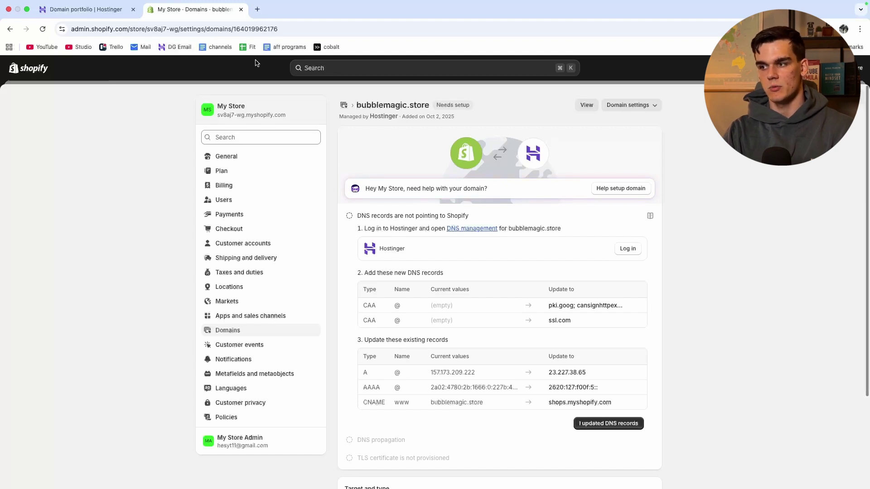
Step: Review the required DNS records and copy the first CAA record value
scroll(363, 209, down, 1)
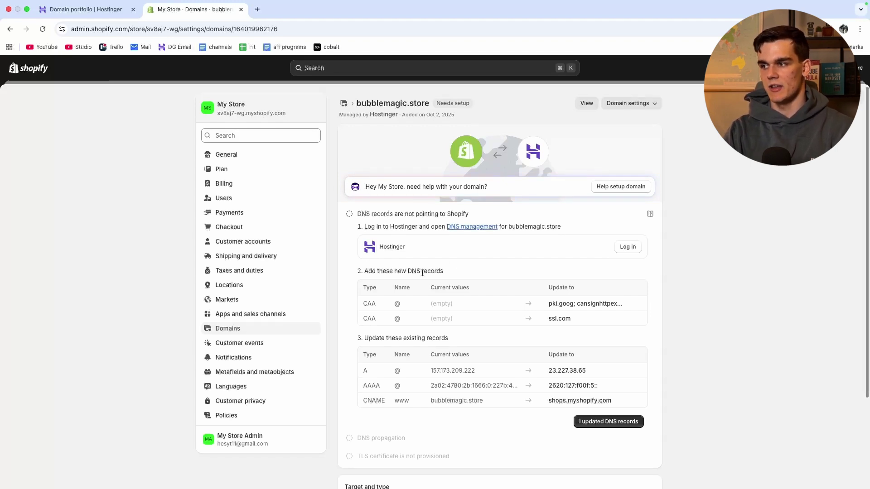
click(57, 10)
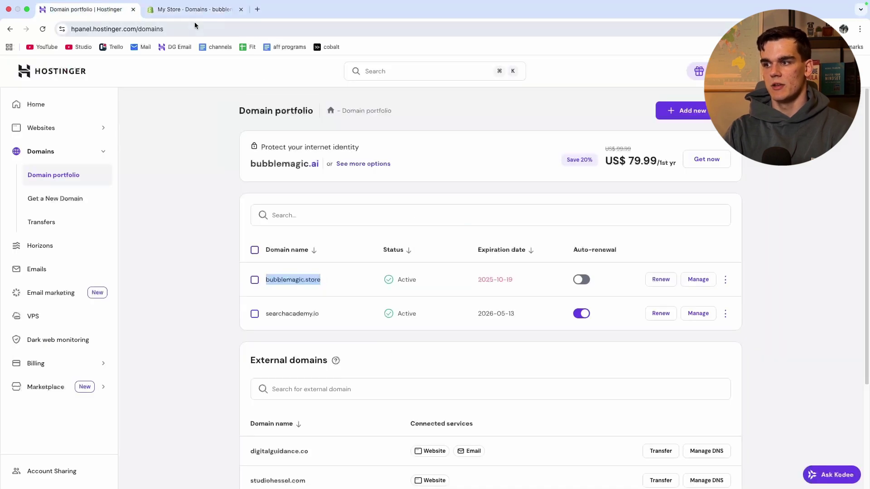
click(196, 10)
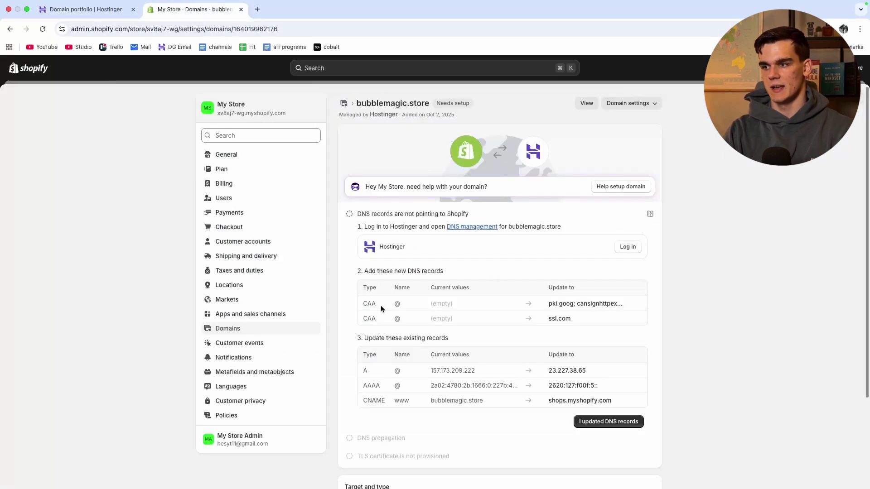
mouse_move(562, 303)
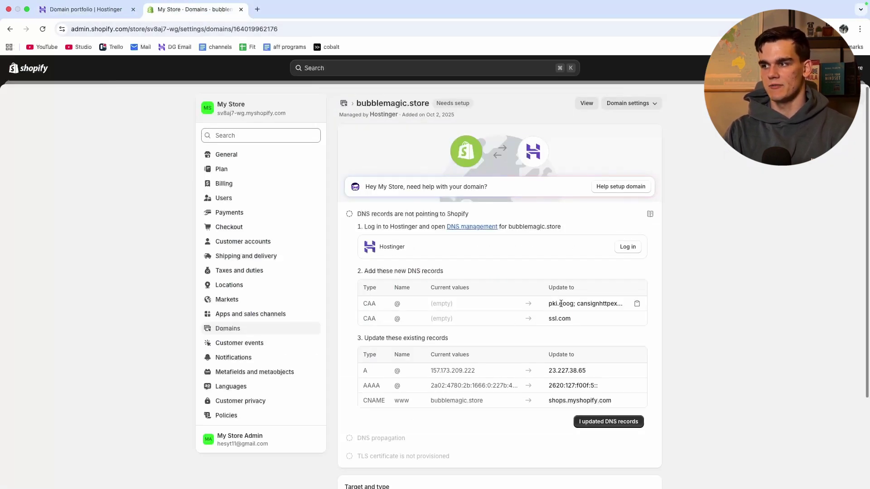
click(639, 306)
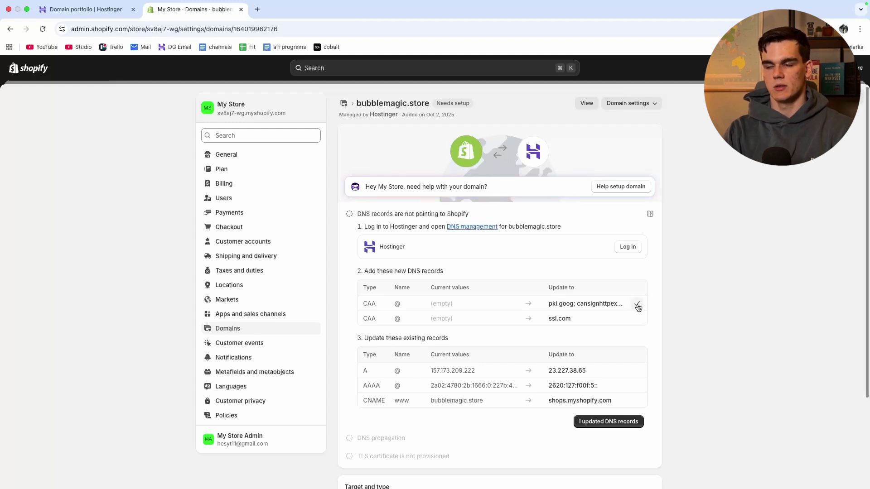
Step: Open the DNS / Nameservers settings for bubblemagic.store in Hostinger
click(59, 11)
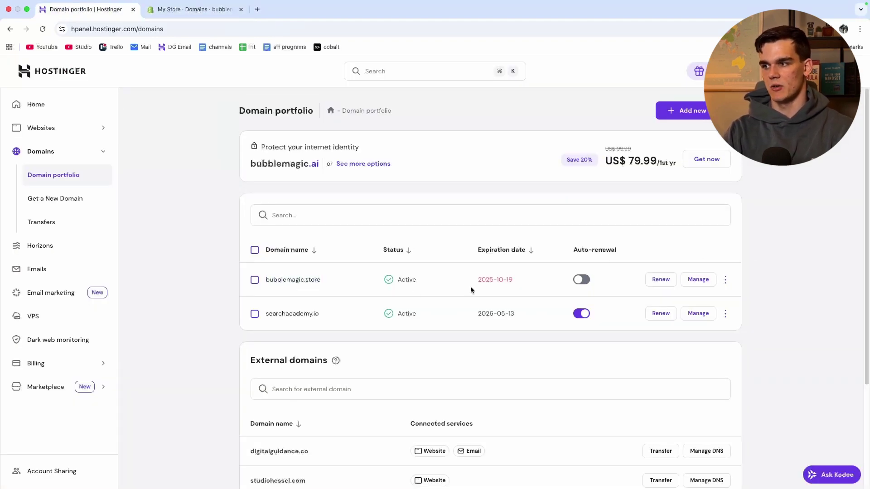
click(687, 279)
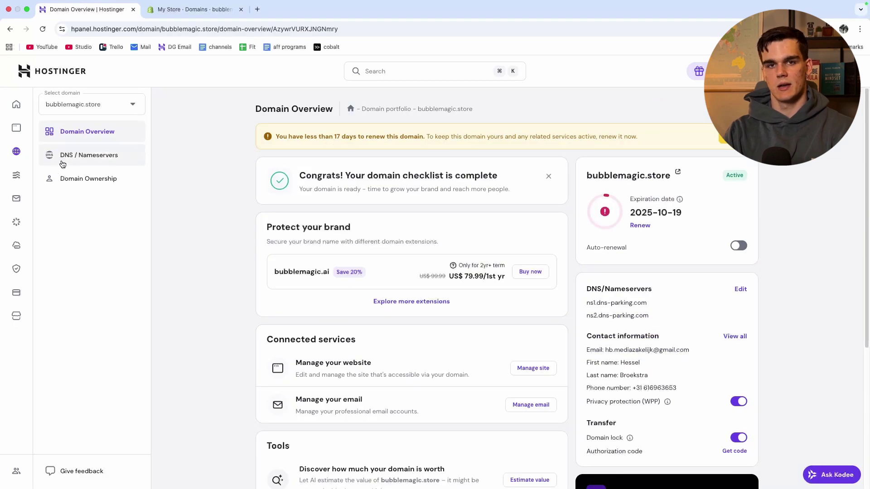
click(91, 156)
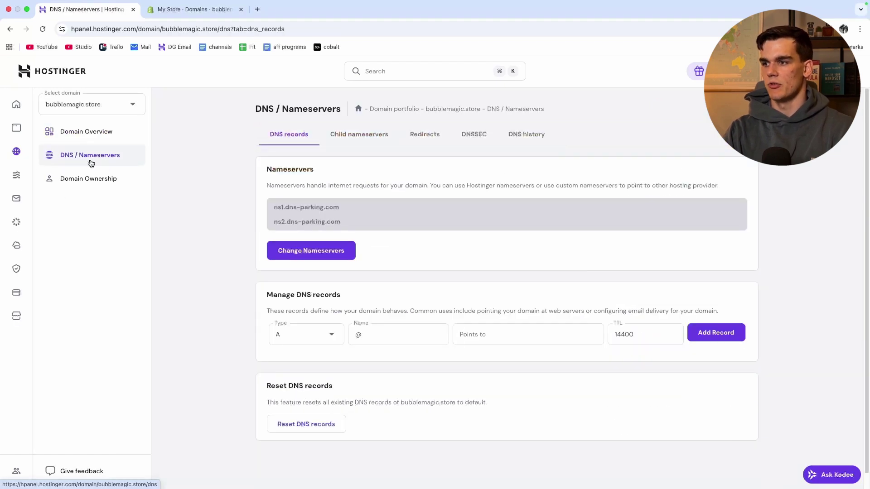
scroll(308, 172, down, 4)
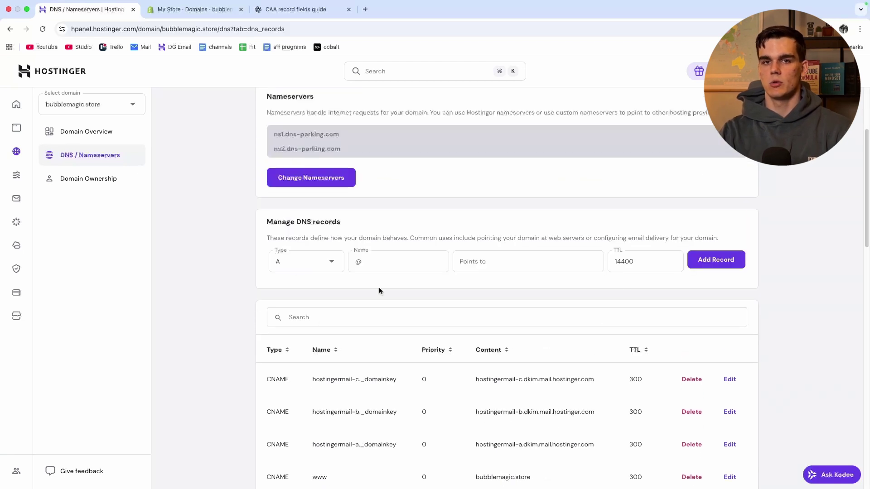
Step: Add a CAA record with flag 0, tag issue and the pasted pki.goog value
click(314, 260)
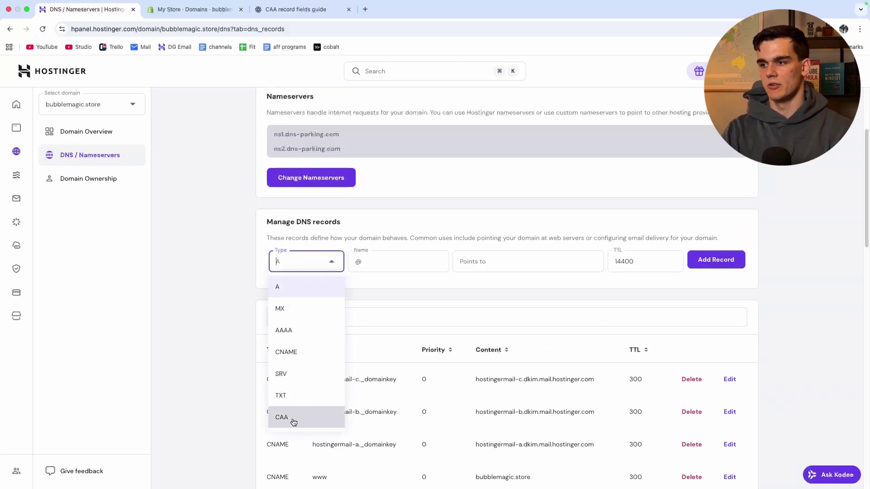
click(290, 417)
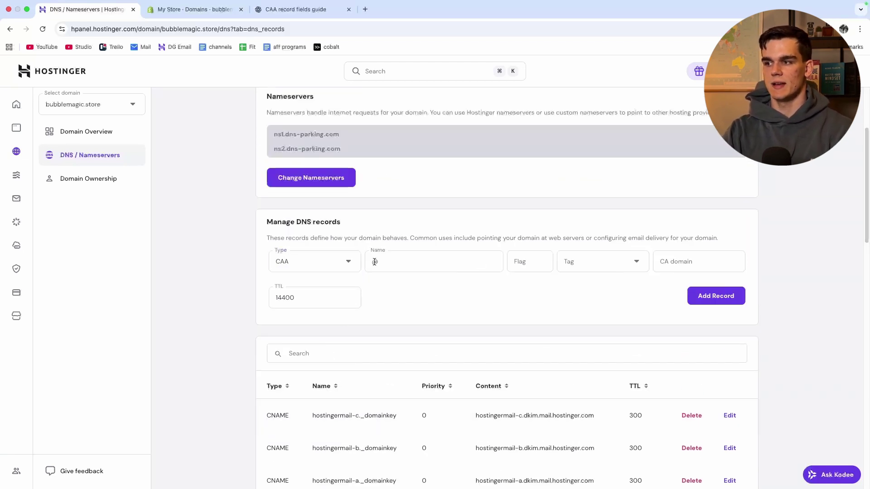
click(525, 264)
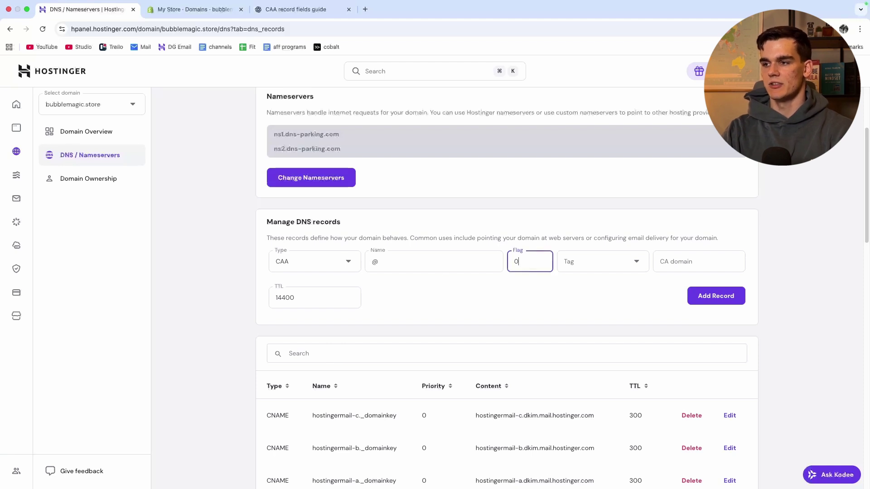
click(583, 268)
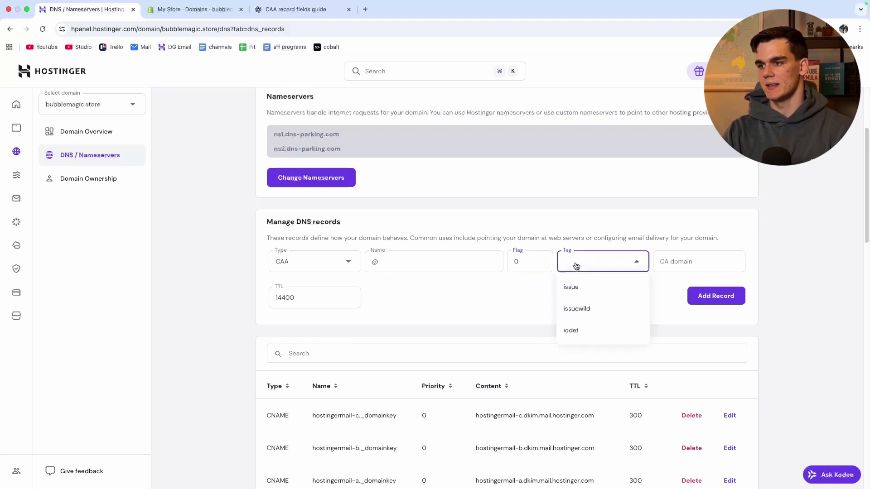
click(575, 287)
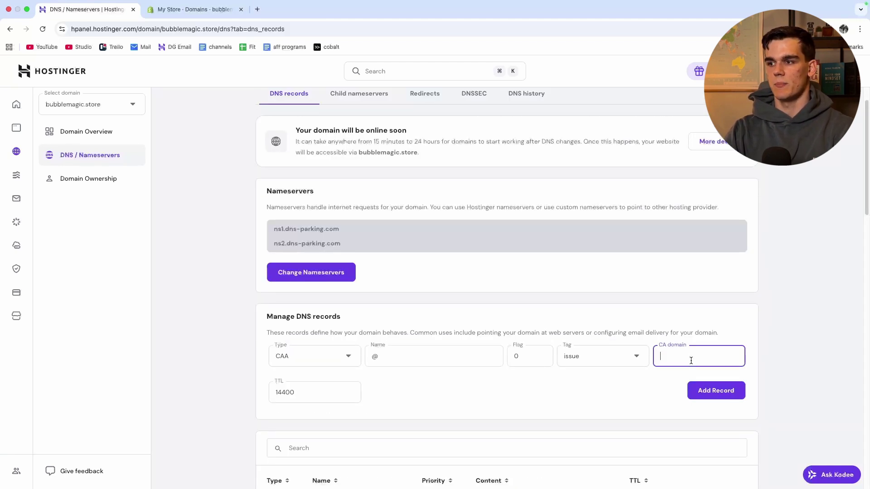
key(super+v)
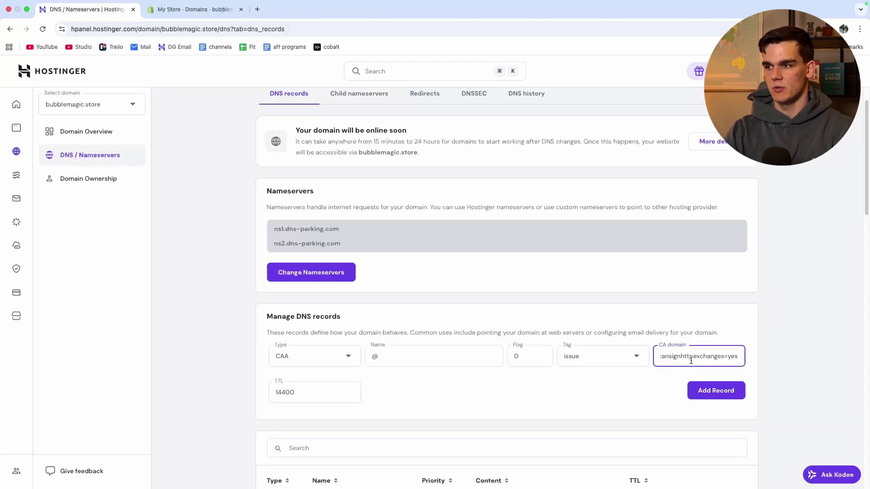
click(717, 391)
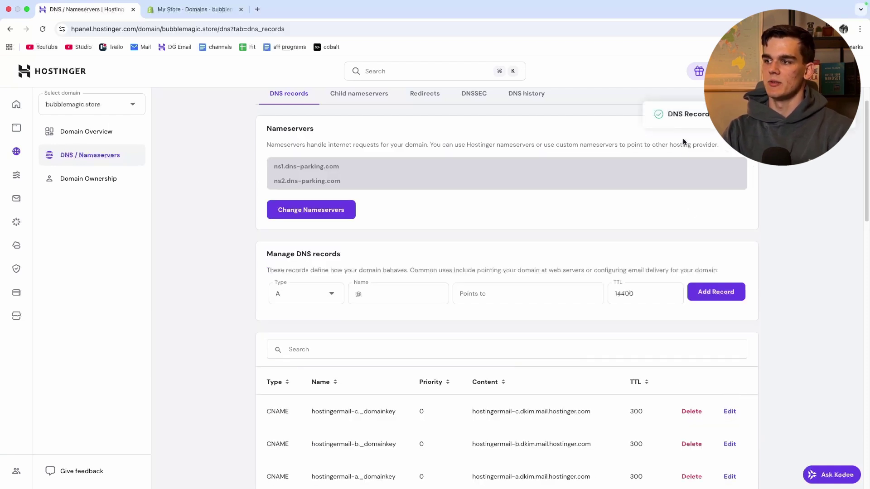
Step: Copy the ssl.com CAA value from Shopify's required records list
click(172, 20)
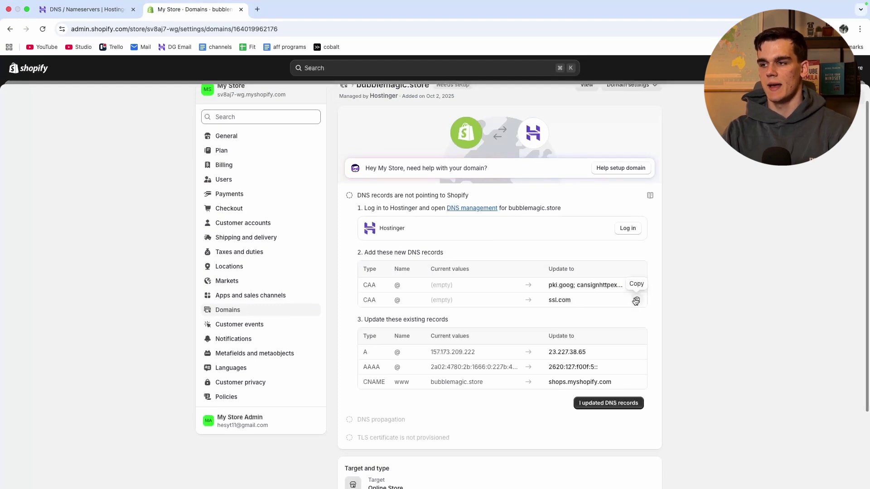
click(636, 301)
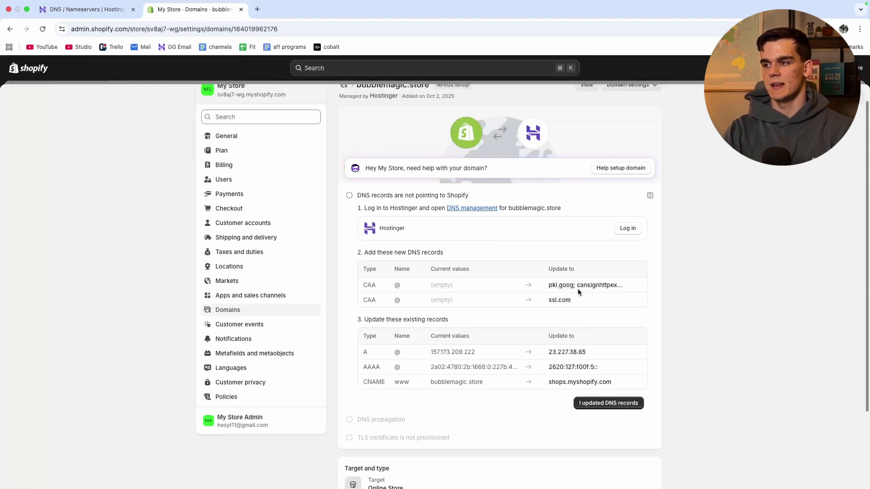
click(90, 10)
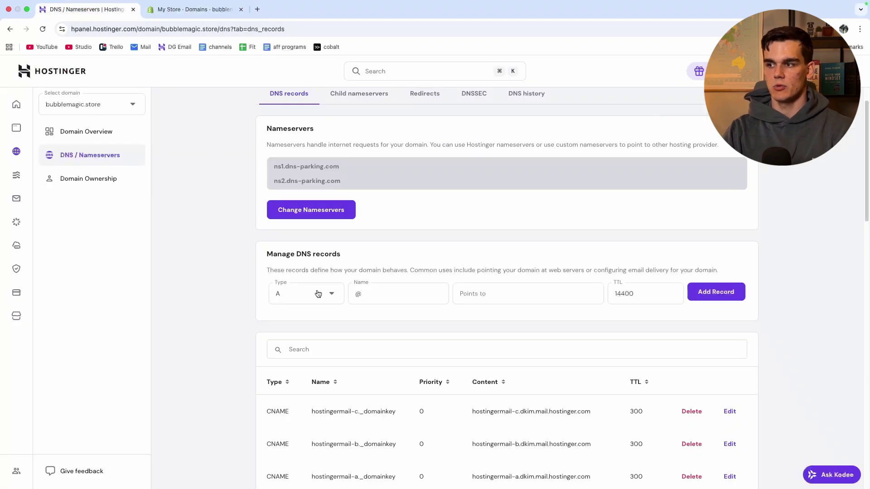
Step: Add a second CAA record for @ with flag 0, tag issue and CA domain ssl.com
click(317, 294)
scroll(290, 317, down, 4)
click(313, 288)
scroll(320, 294, up, 1)
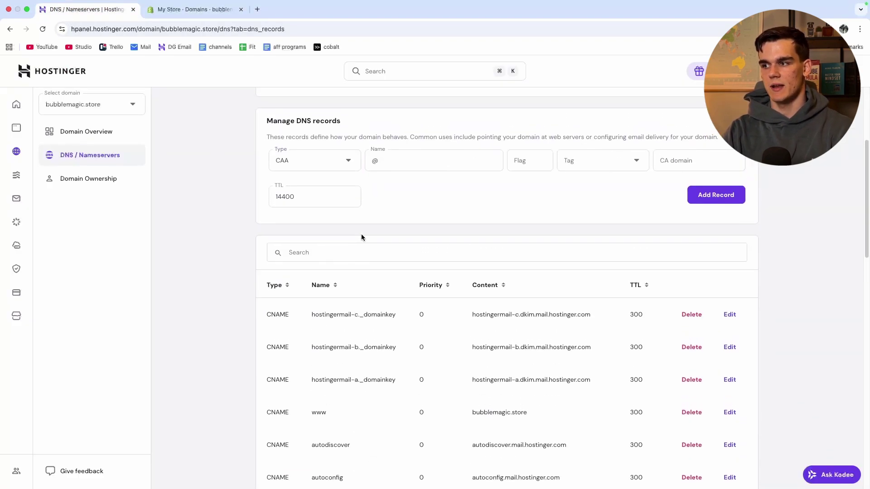
text(0)
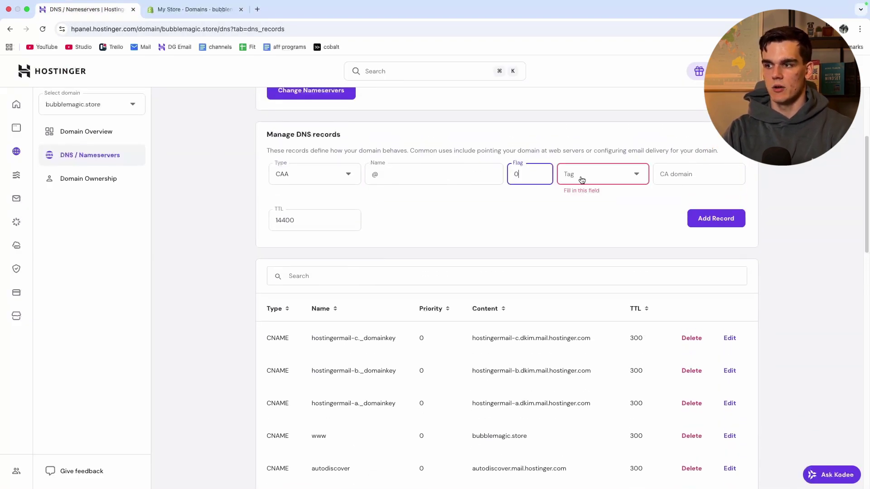
click(580, 178)
click(581, 198)
click(677, 174)
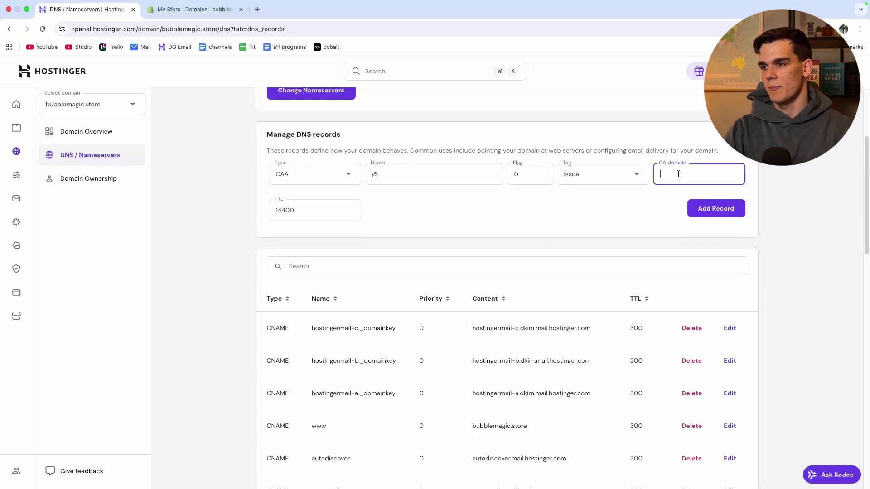
text(ssl.com)
click(701, 208)
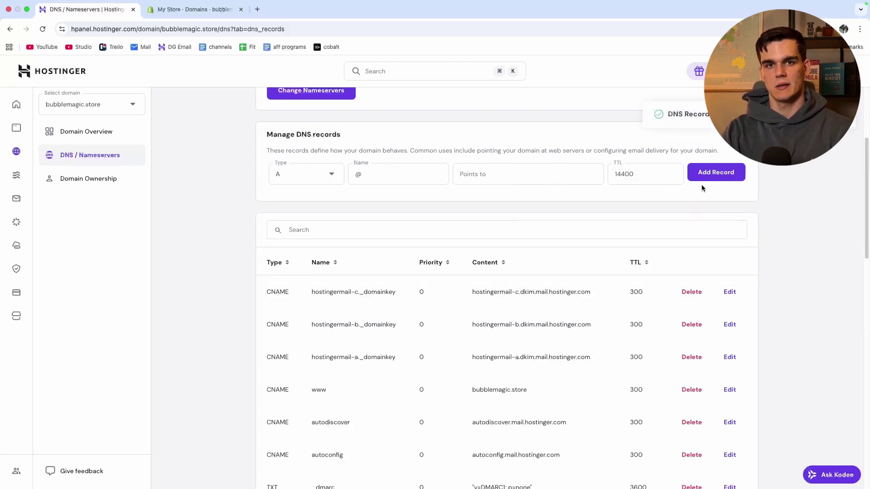
click(195, 9)
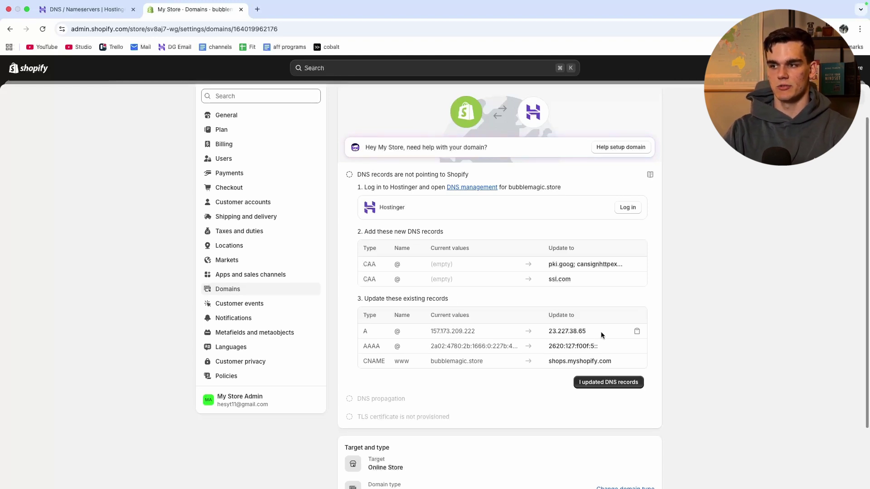
Step: Replace the @ A record address 157.173.209.222 with Shopify's 23.227.38.65
click(636, 331)
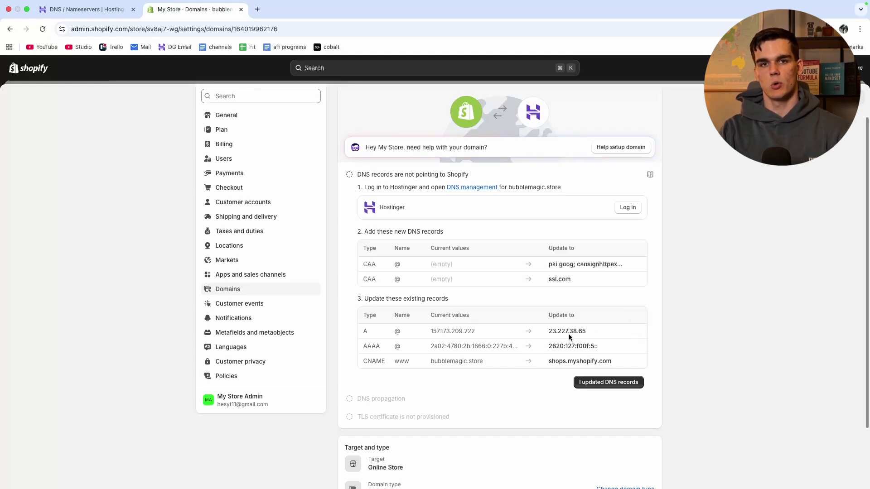
click(84, 16)
scroll(408, 249, down, 10)
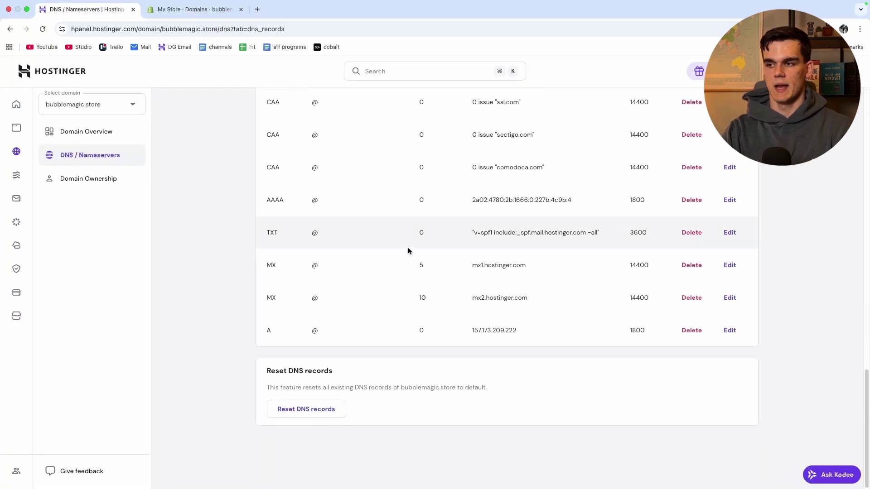
scroll(407, 253, up, 2)
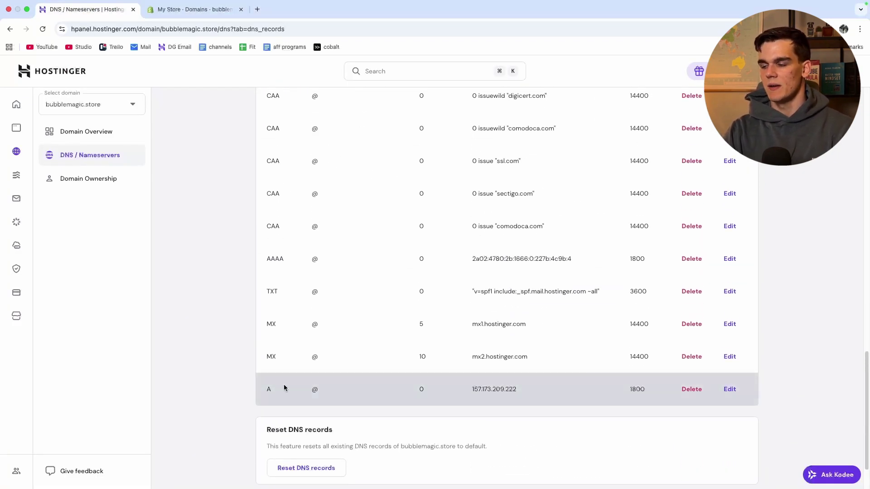
click(726, 390)
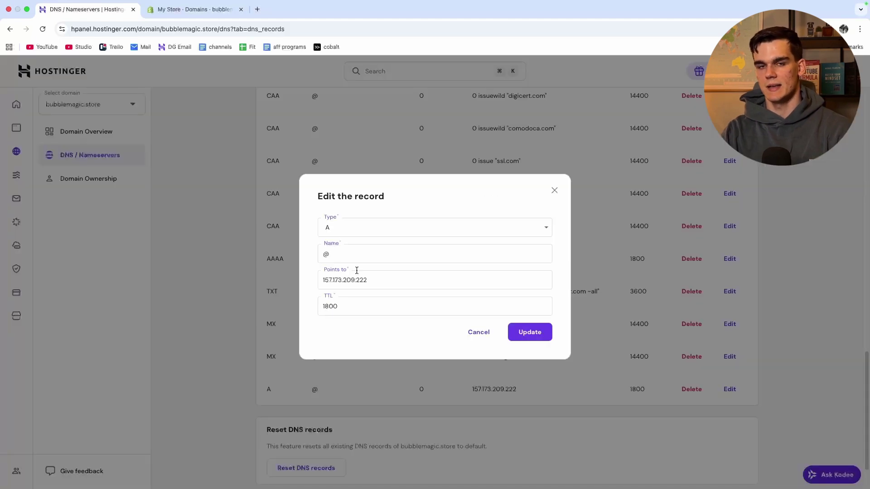
triple_click(334, 275)
key(super+v)
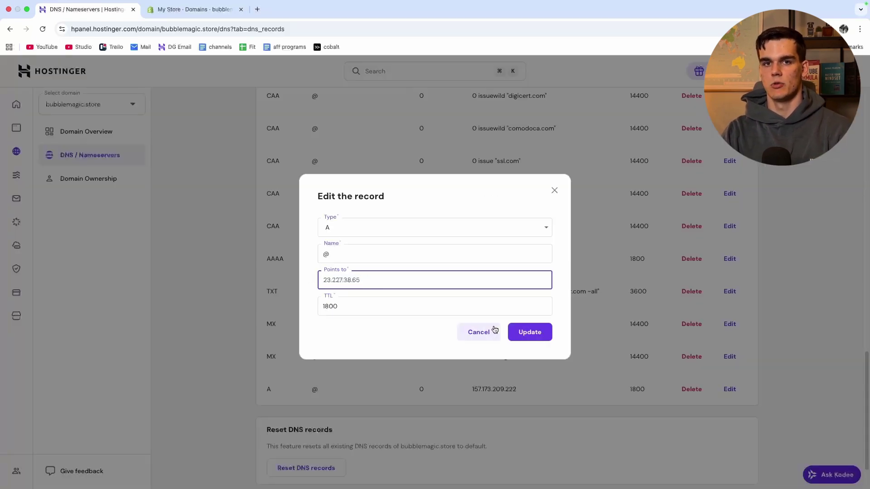
click(526, 334)
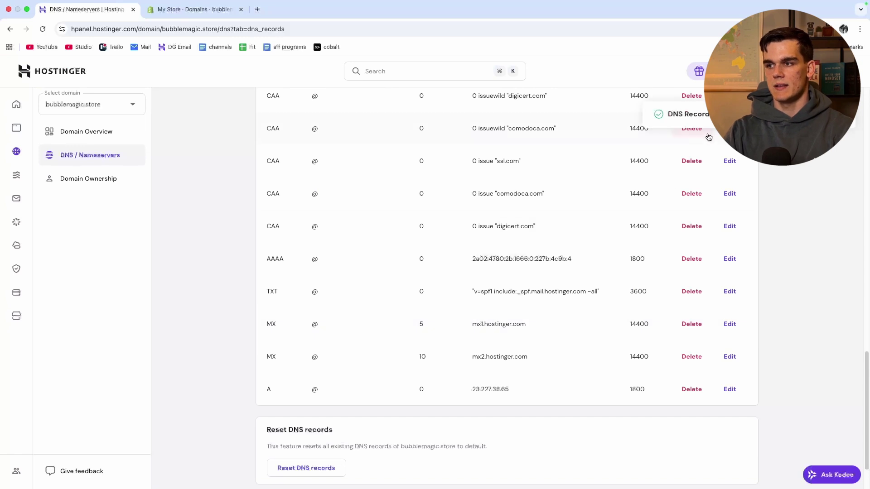
click(195, 9)
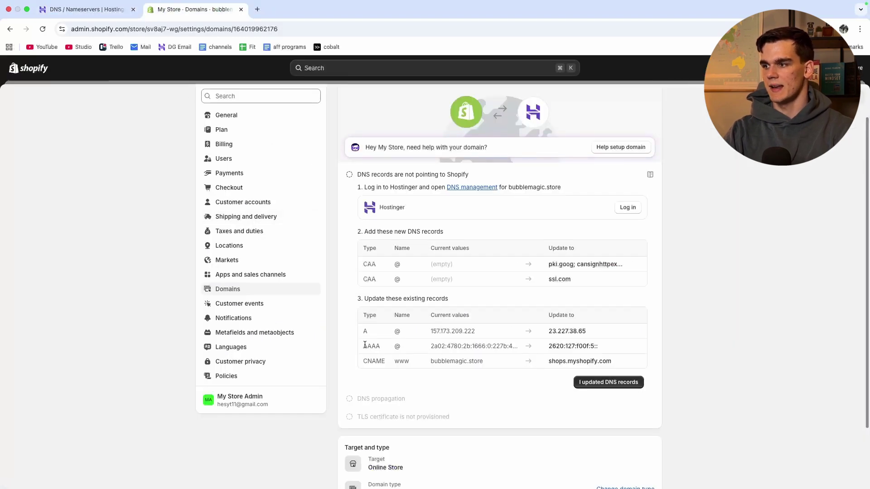
Step: Point the @ AAAA record to Shopify's IPv6 address 2620:127:f00f:5::
click(637, 347)
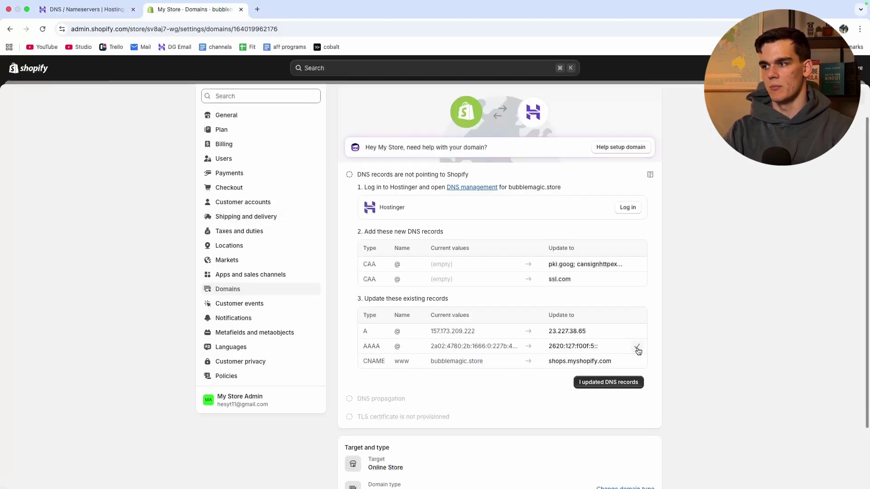
click(98, 18)
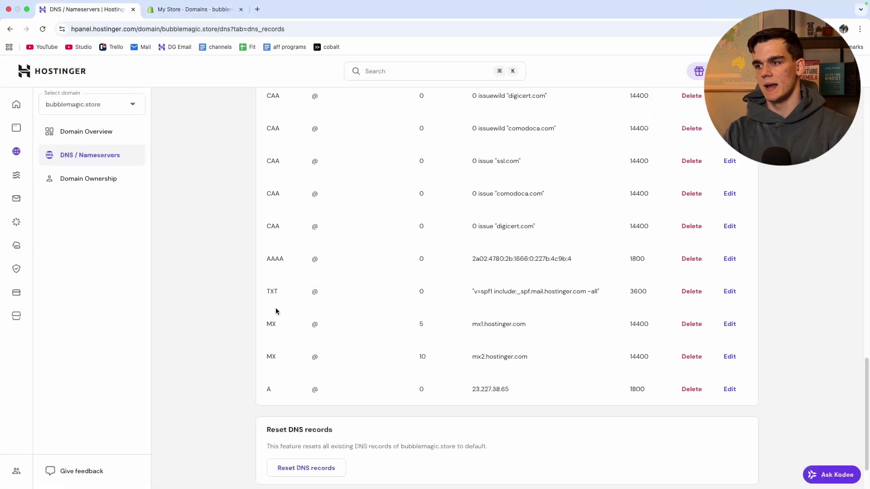
scroll(278, 307, up, 3)
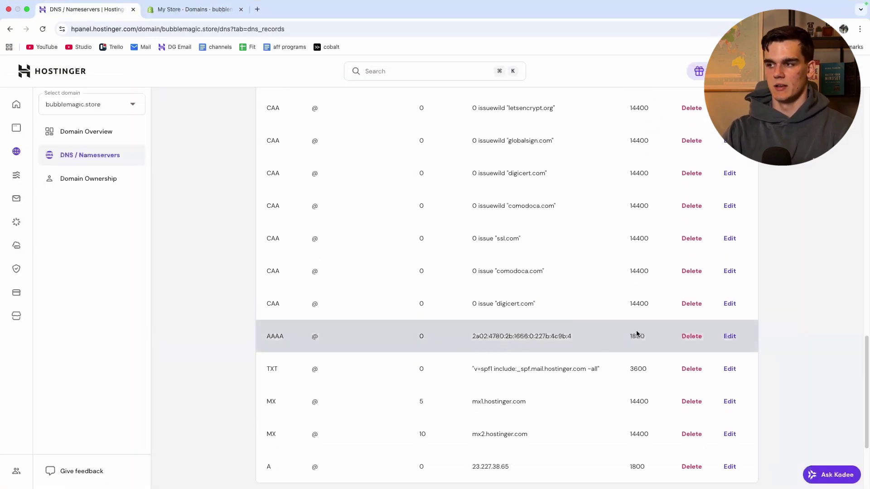
click(724, 337)
click(365, 284)
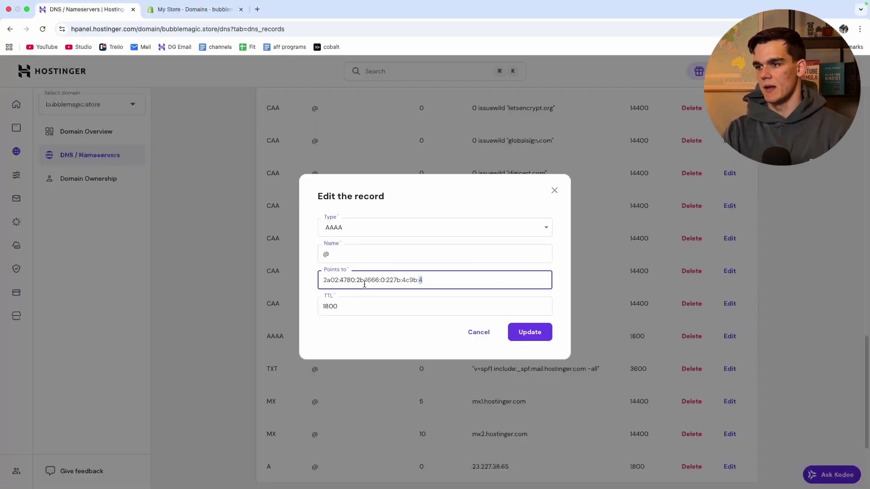
key(super+a)
key(super+v)
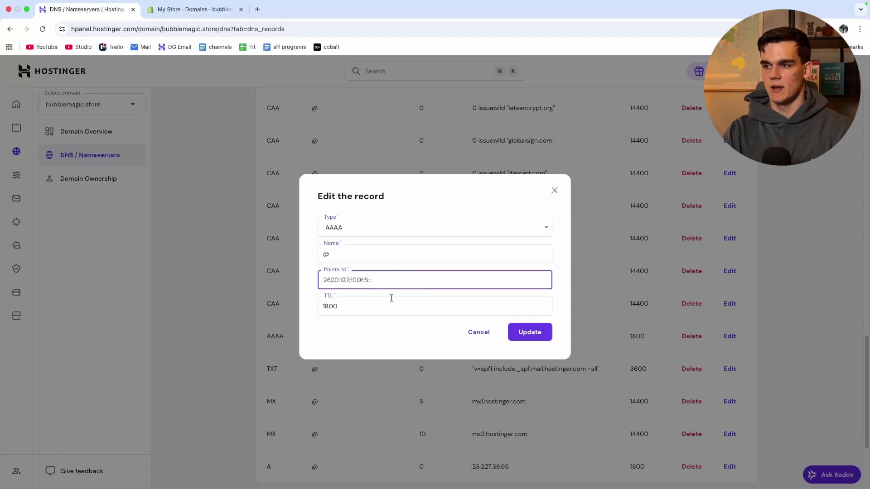
click(546, 336)
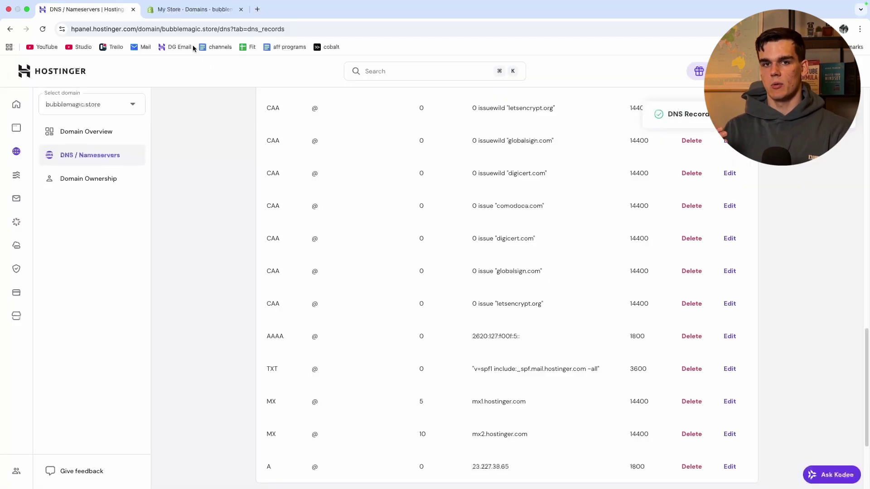
click(194, 9)
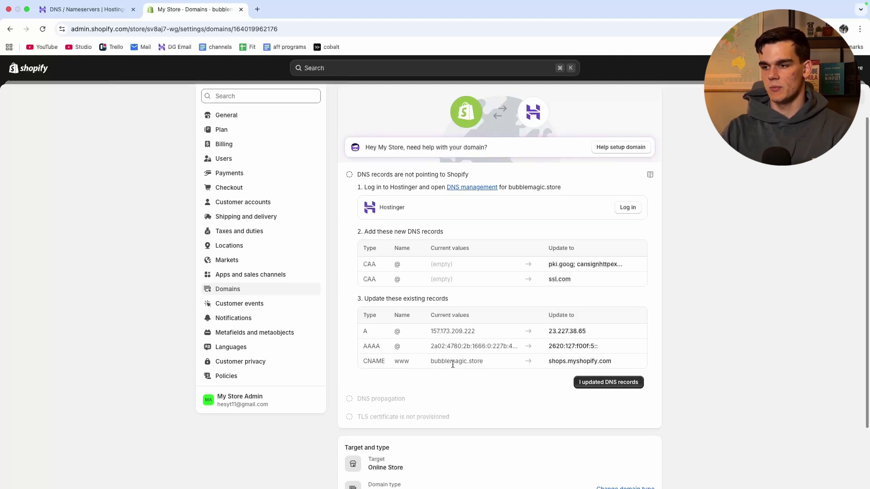
Step: Retarget the www CNAME record from bubblemagic.store to shops.myshopify.com
click(637, 361)
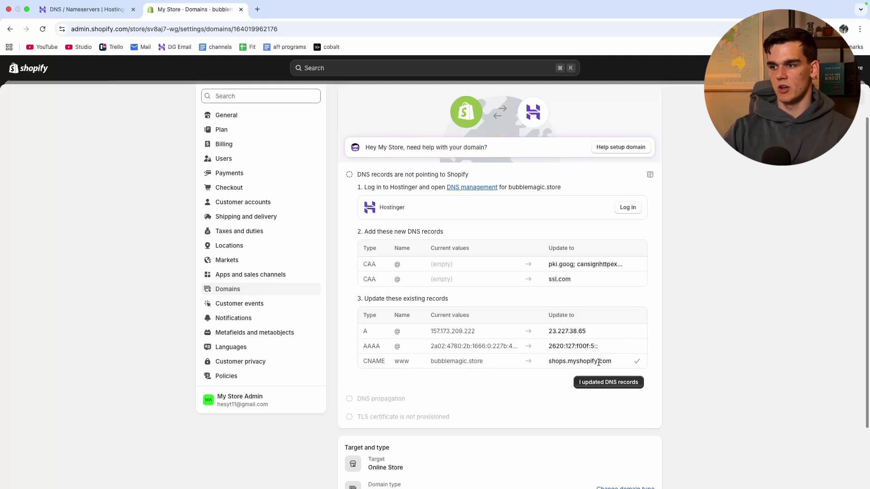
click(88, 9)
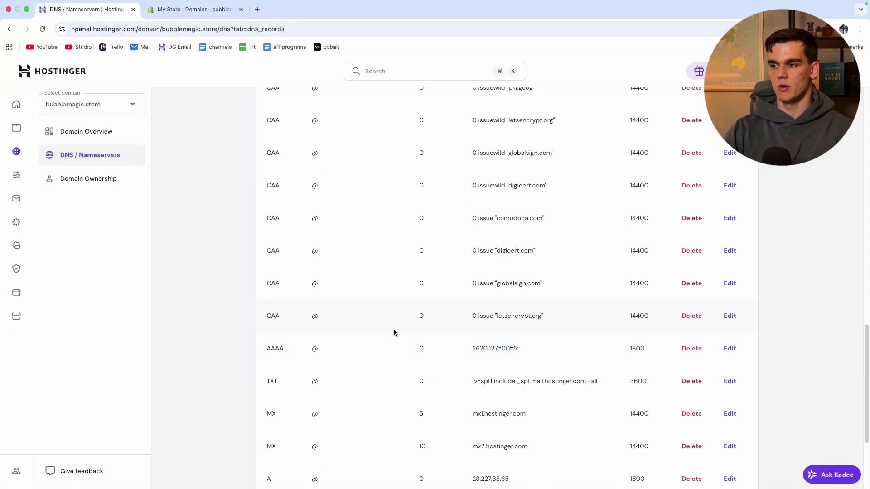
scroll(394, 329, up, 5)
scroll(391, 330, up, 6)
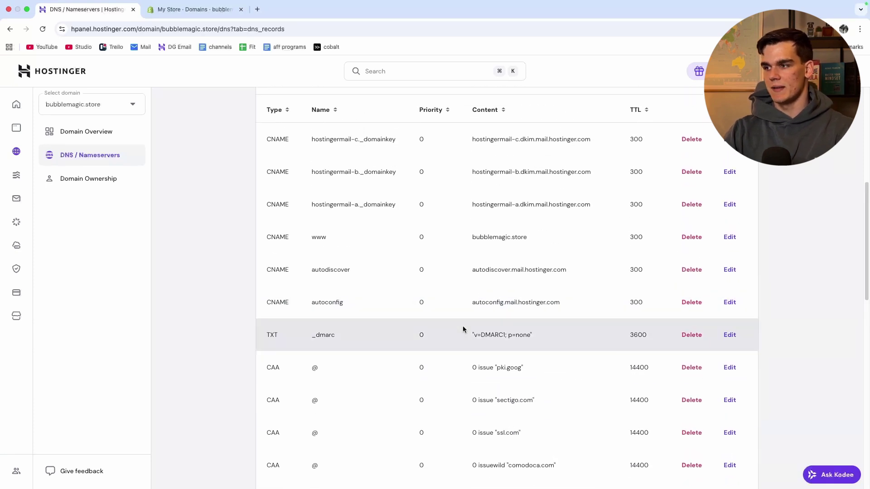
click(729, 243)
triple_click(357, 275)
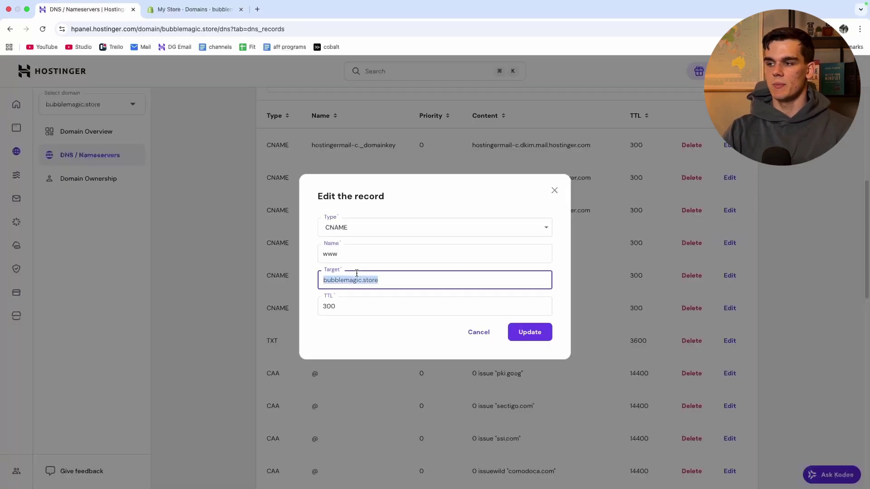
key(super+v)
click(516, 333)
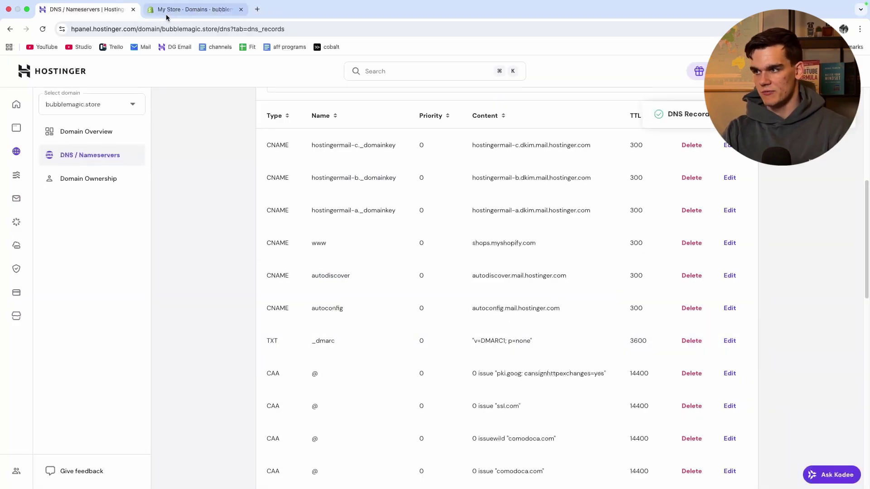
click(168, 17)
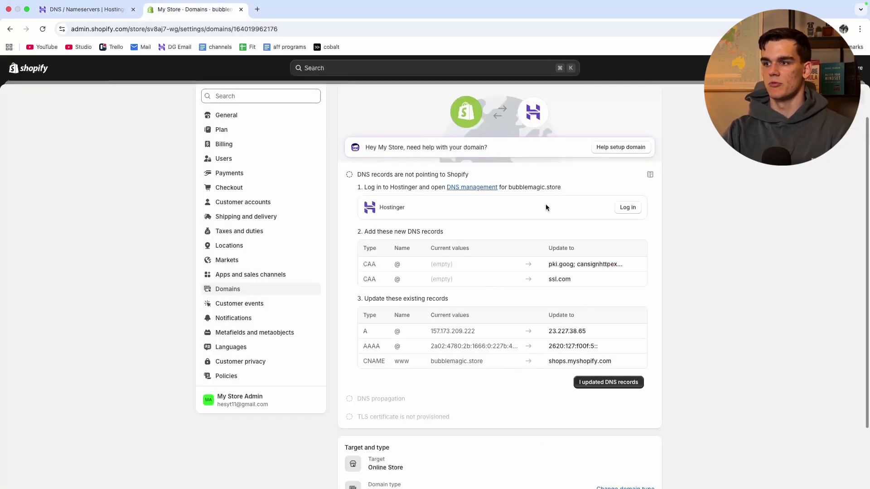
Step: Confirm the DNS records were updated so Shopify verifies bubblemagic.store is pointing to it
mouse_move(578, 348)
click(586, 379)
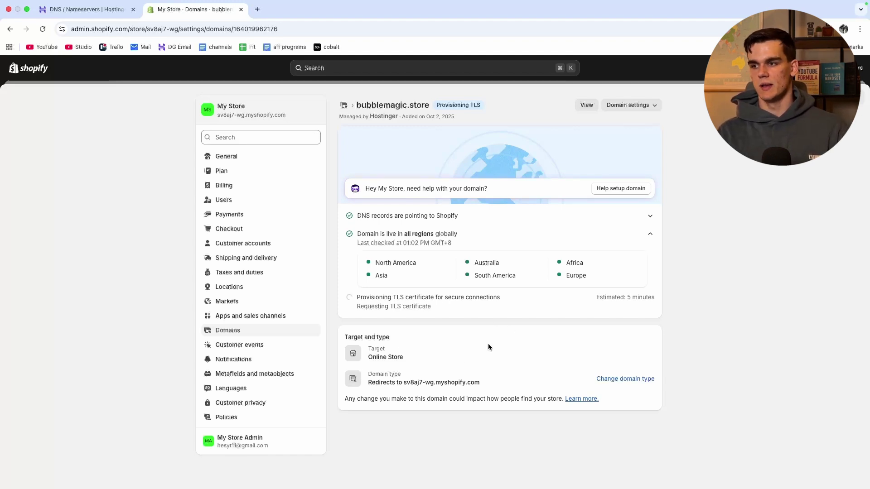
Step: Change bubblemagic.store's domain type to Primary domain for the Online Store
click(632, 381)
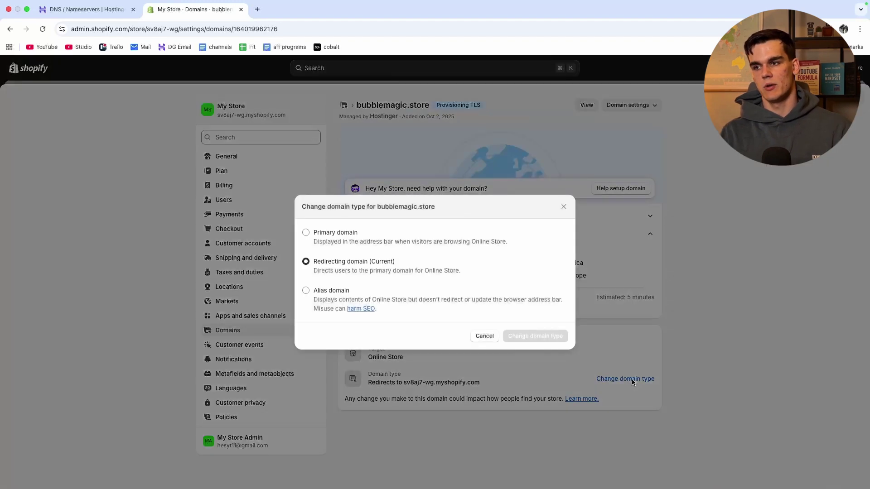
click(308, 233)
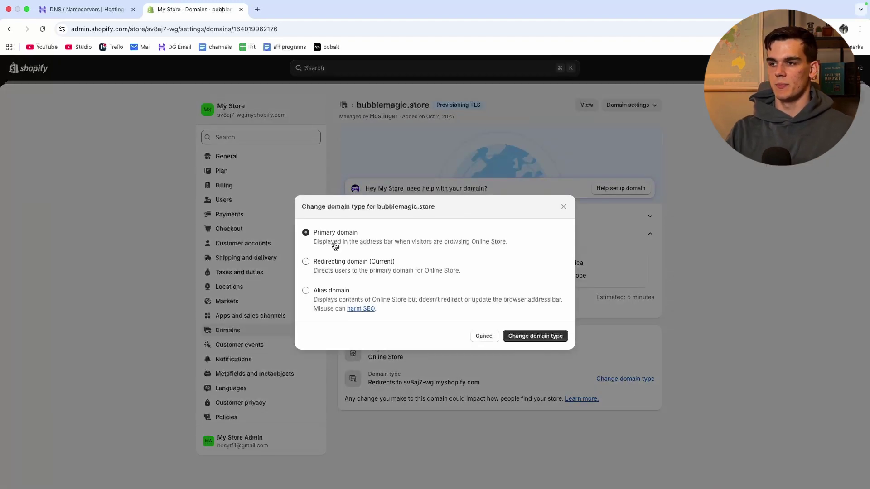
click(537, 337)
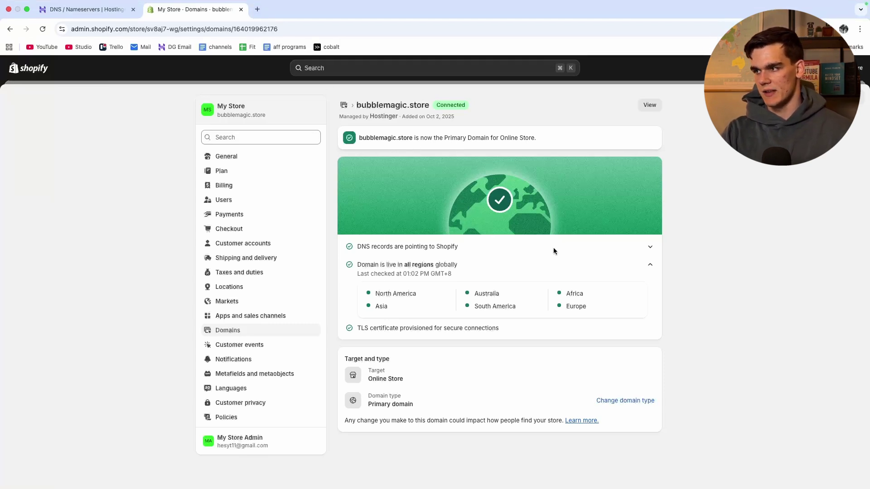
Step: Copy bubblemagic.store from the banner and load it in a new Chrome tab
drag(415, 138, 359, 139)
key(super+c)
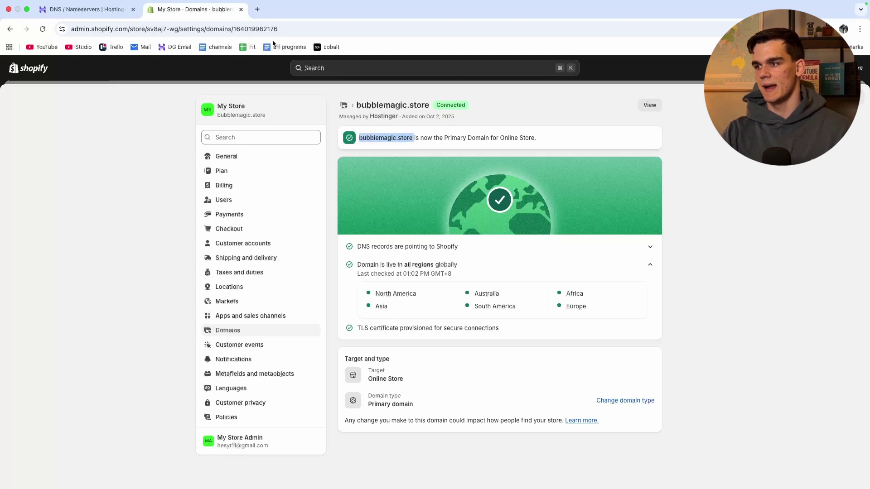
click(257, 9)
key(super+v)
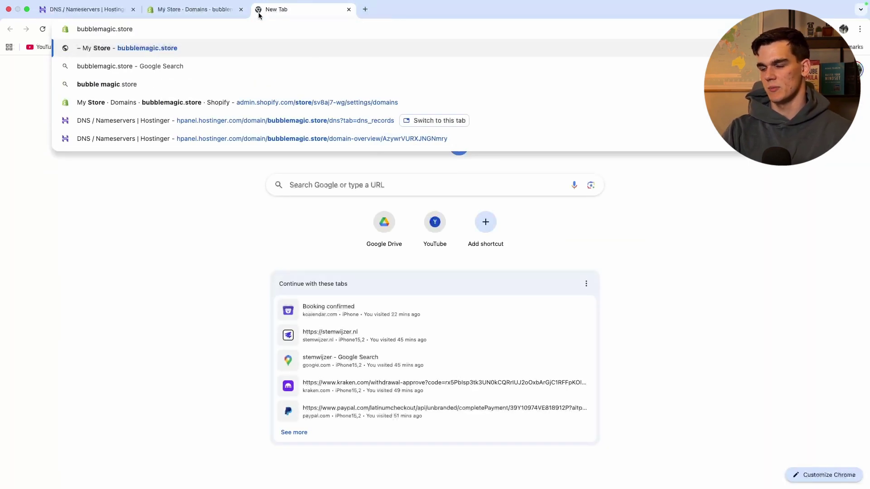
key(Return)
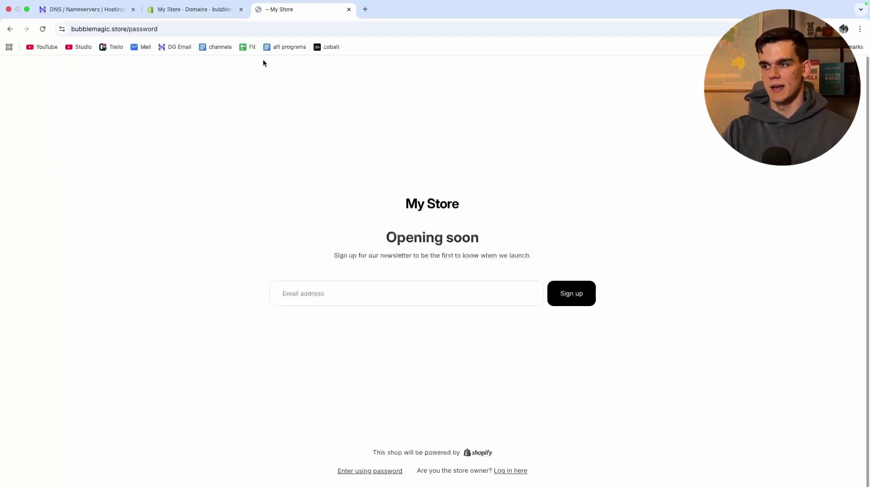